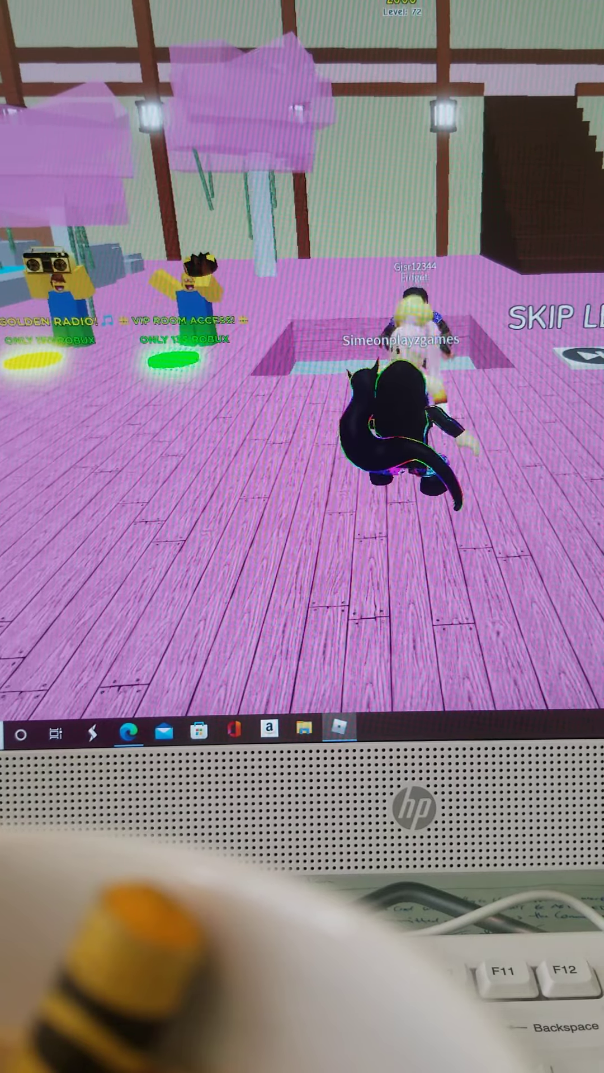
key(w)
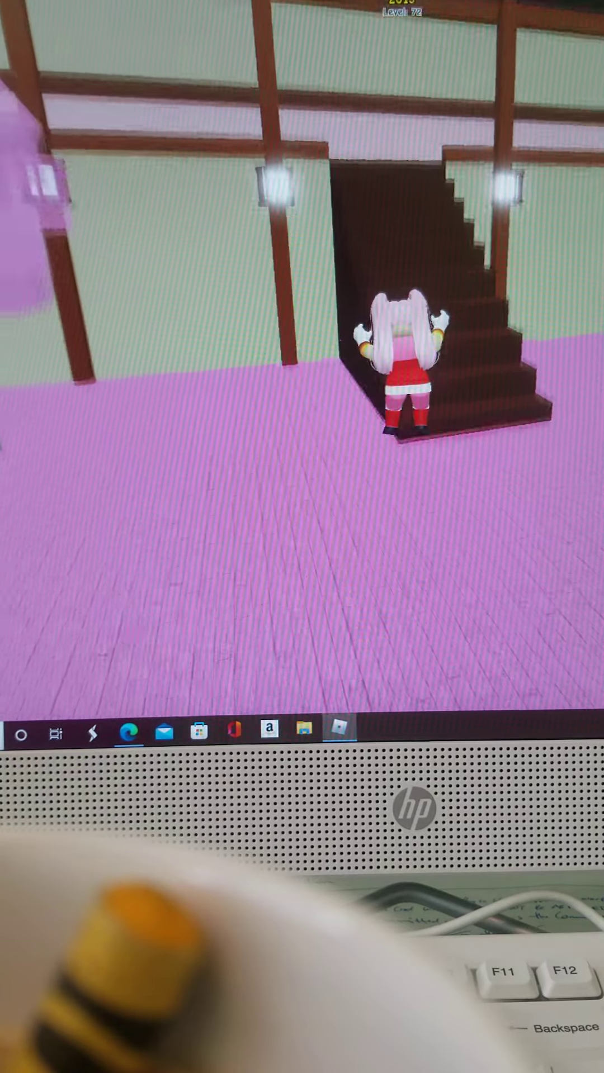
key(w)
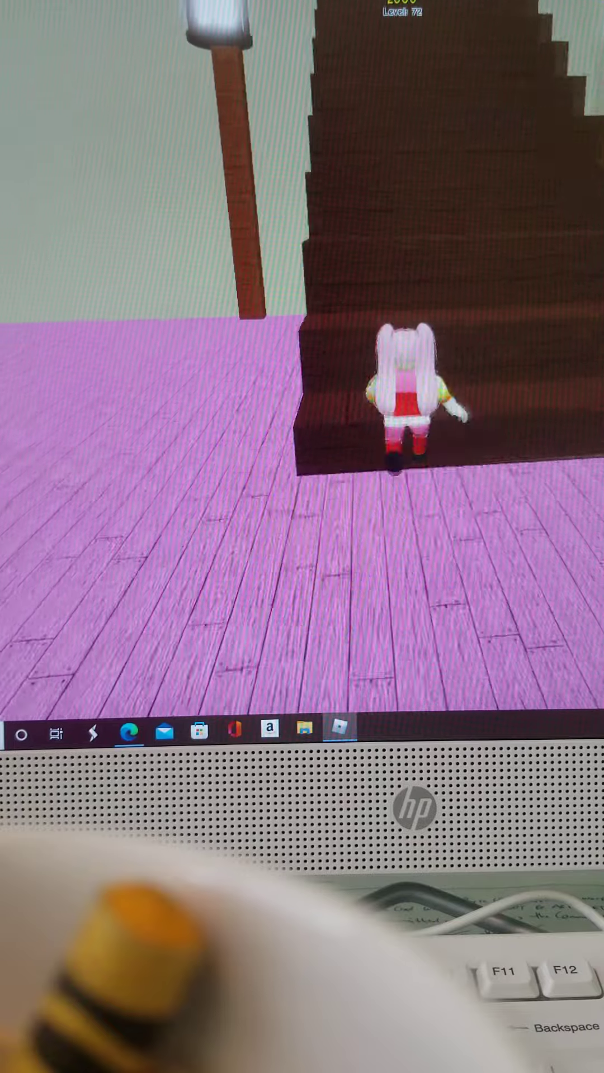
key(w)
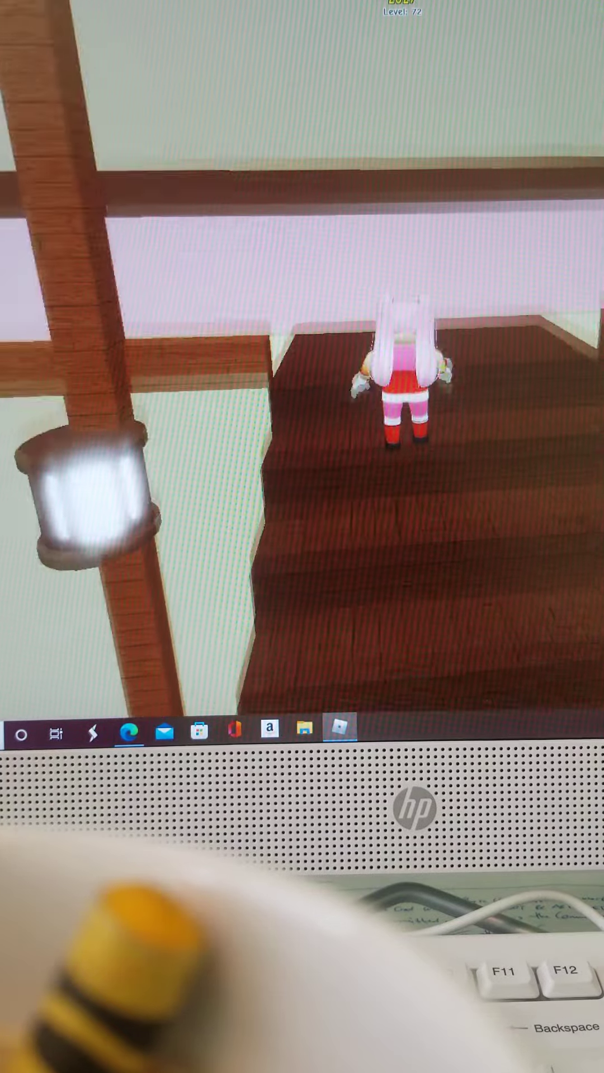
key(w)
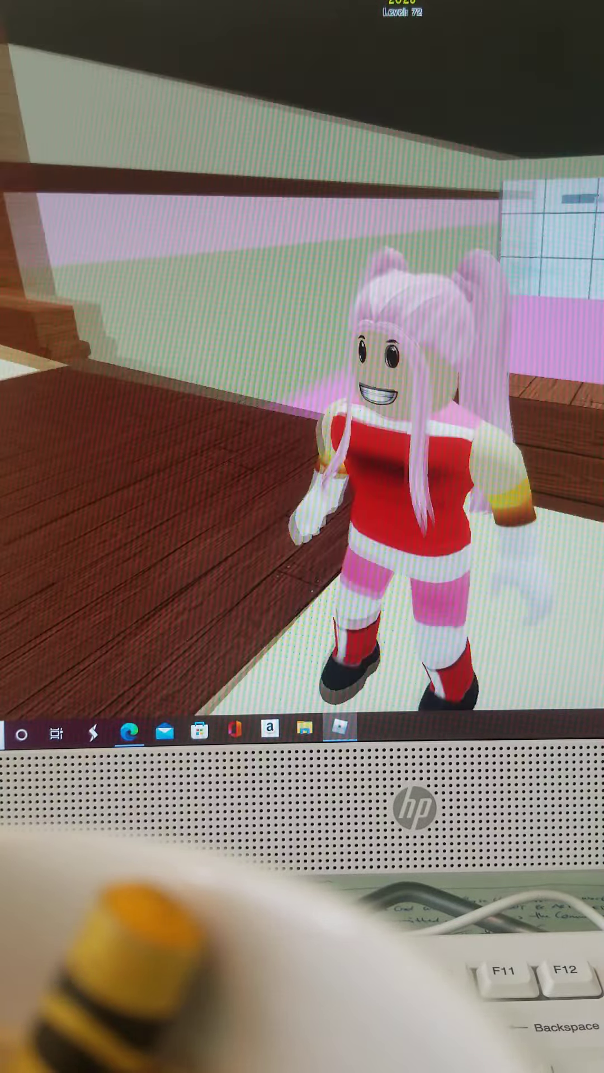
key(w)
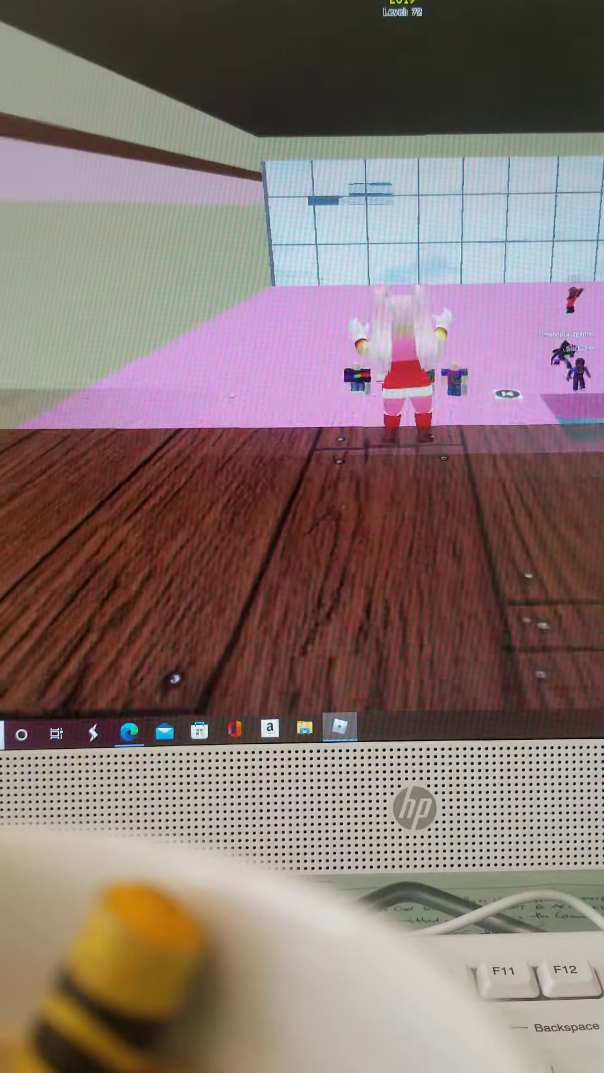
key(w)
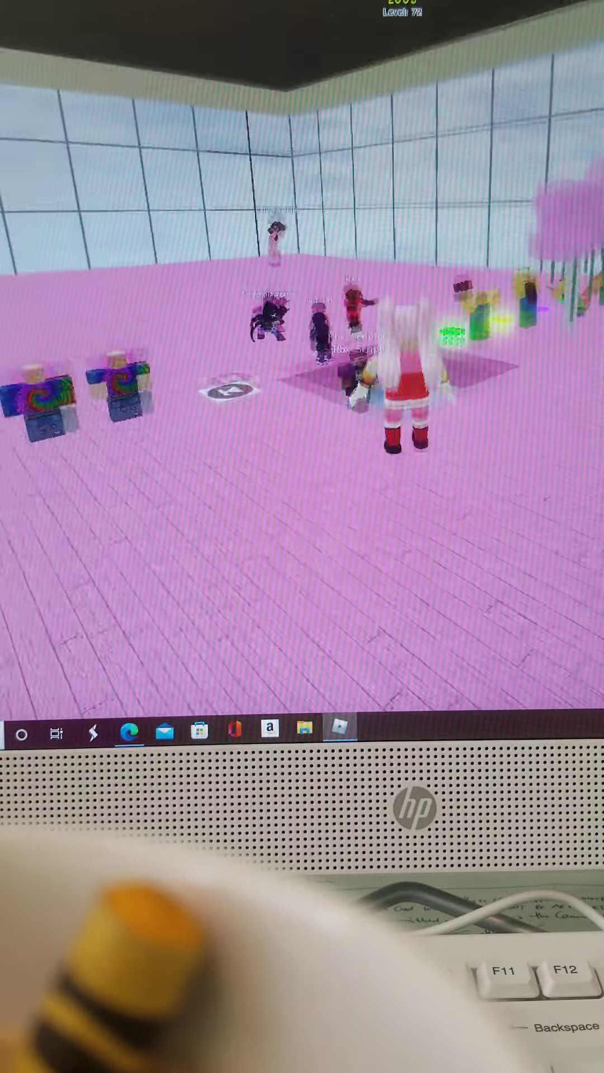
key(w)
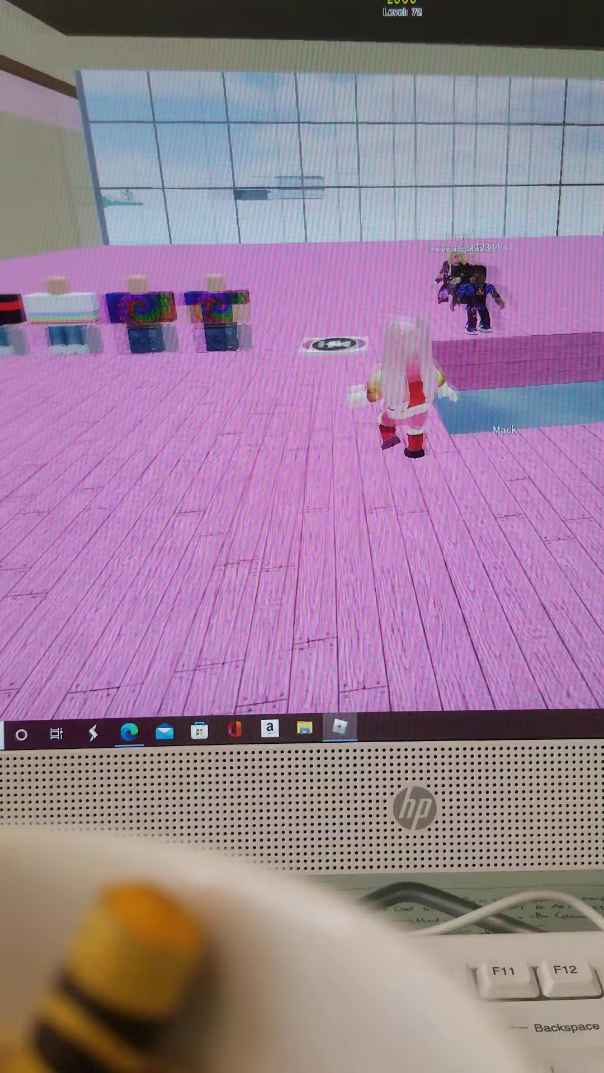
key(w)
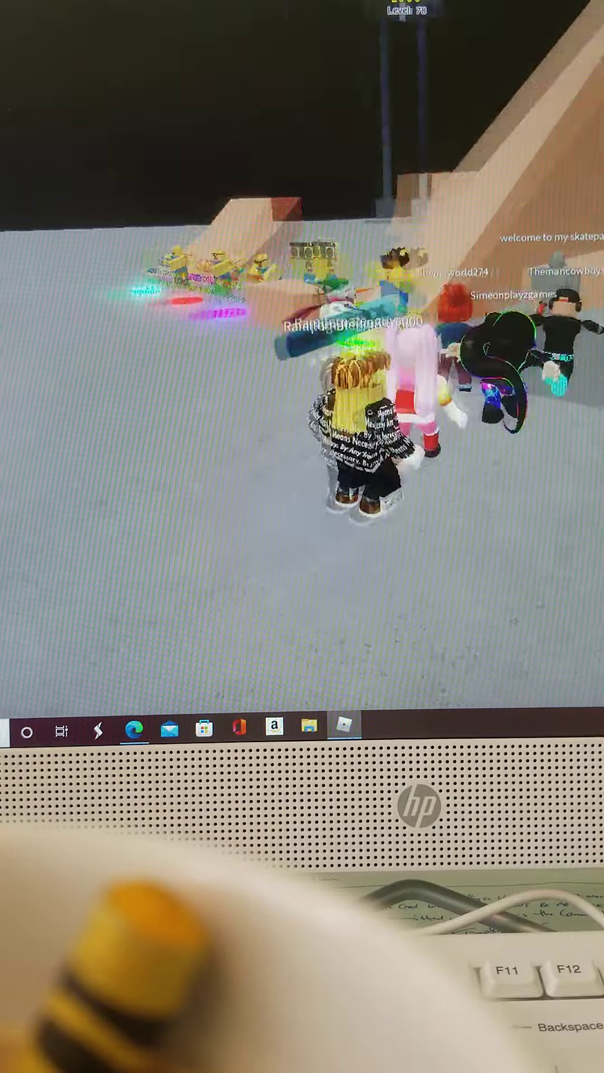
key(w)
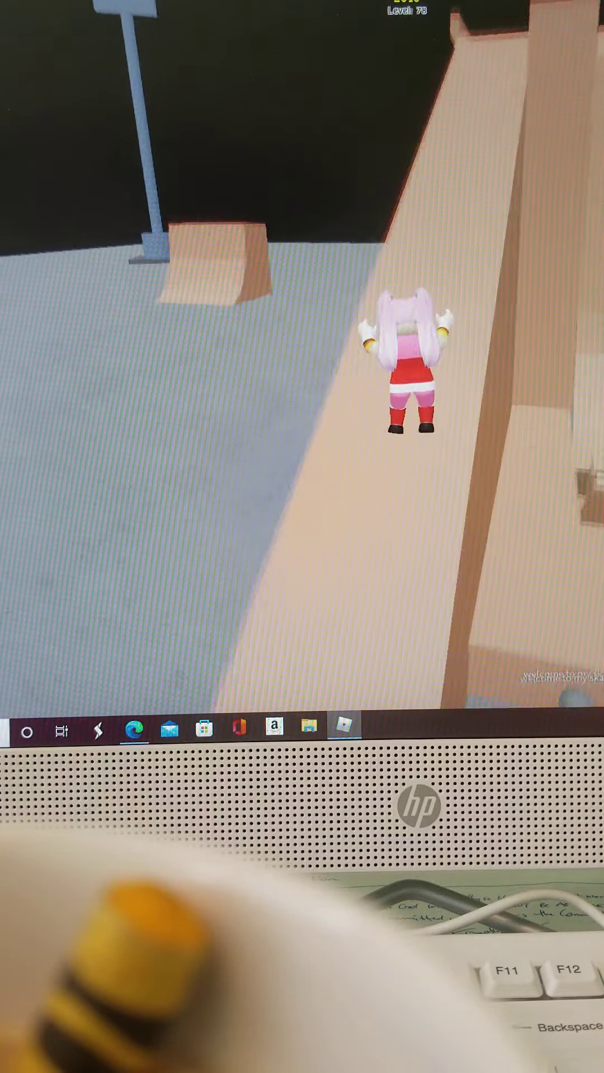
key(w)
key(w)
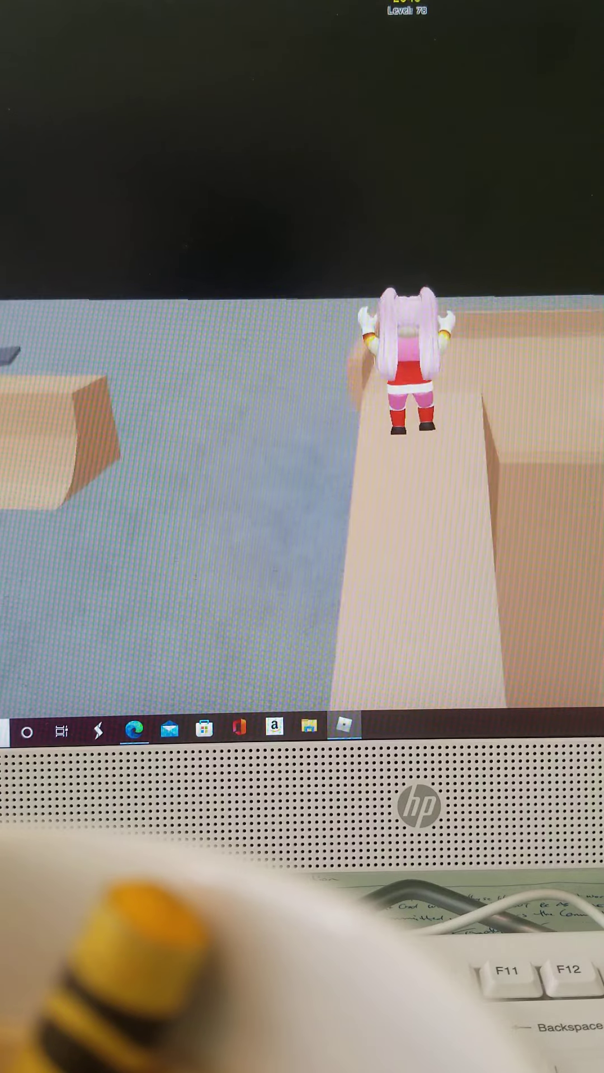
key(w)
key(space)
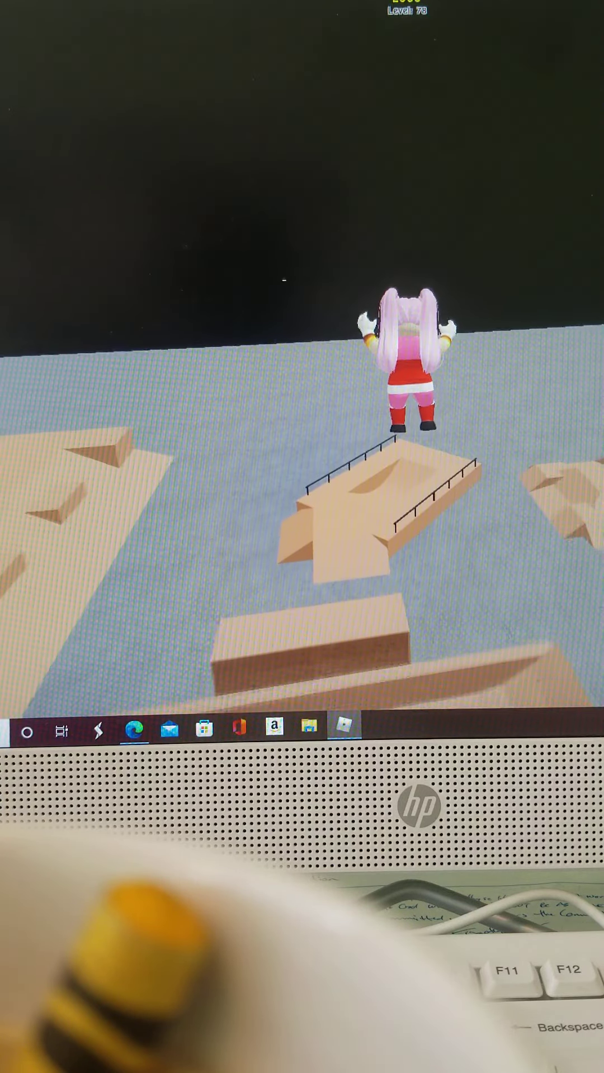
key(w)
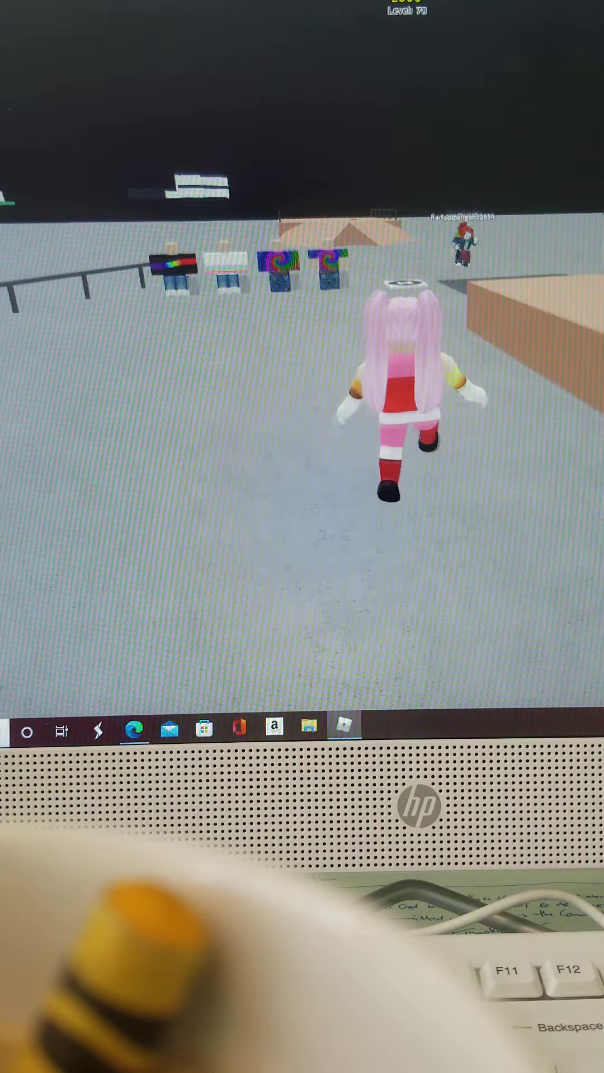
key(w)
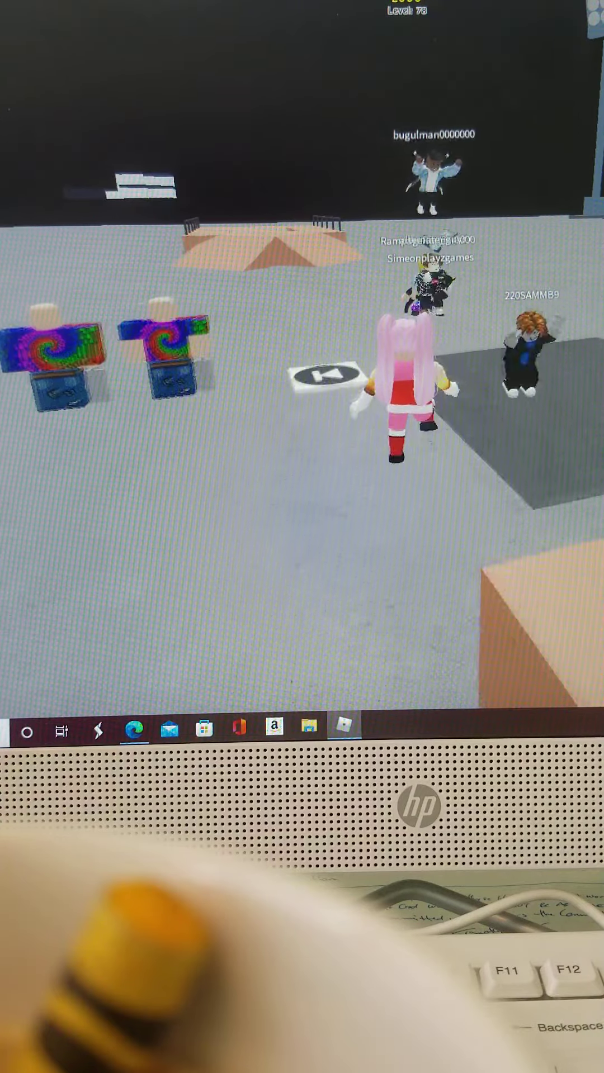
key(w)
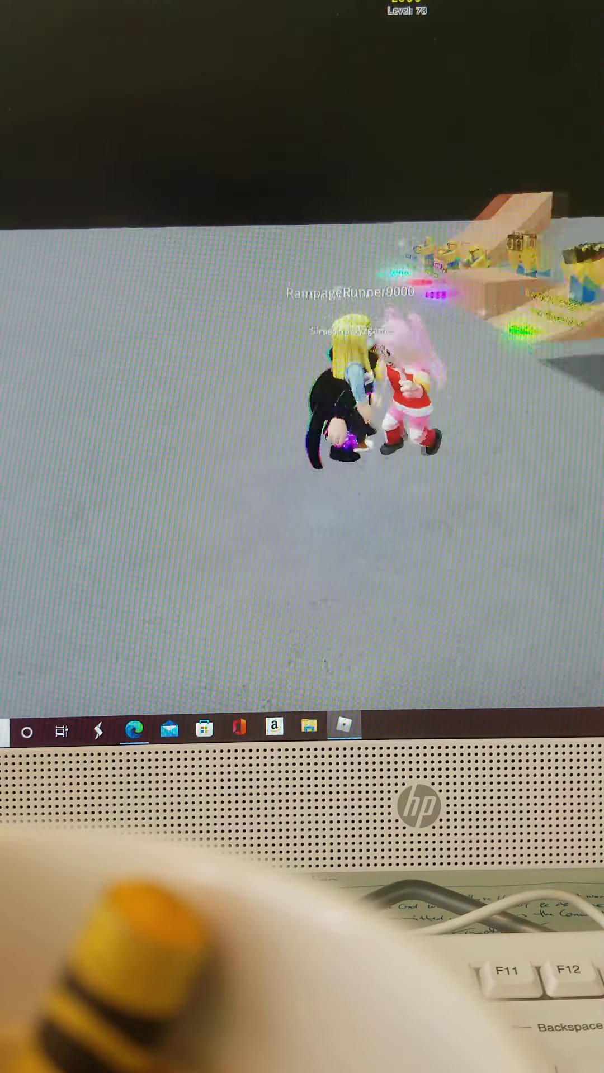
key(w)
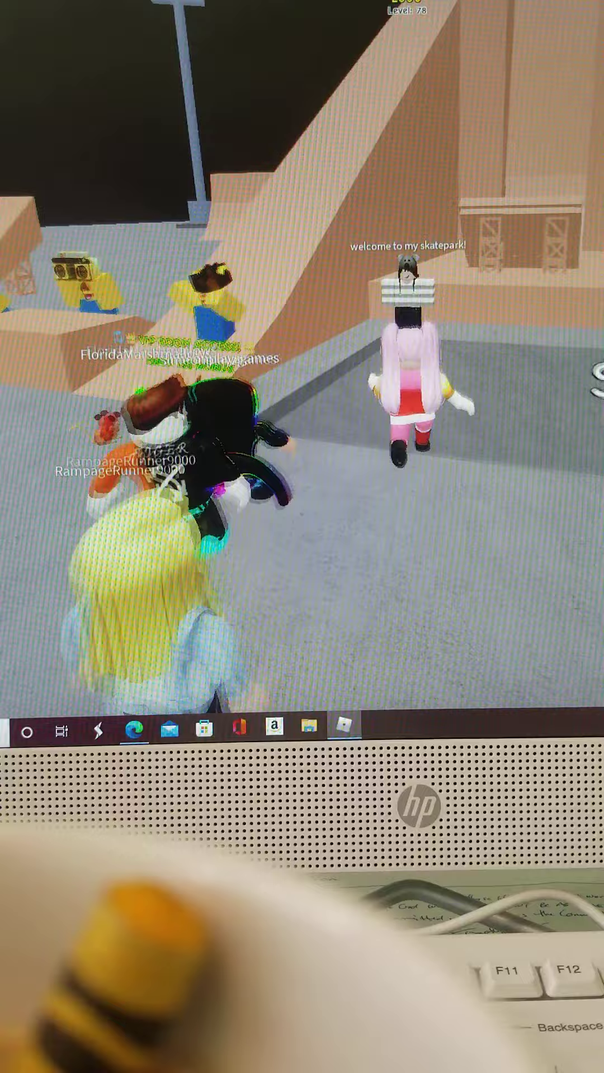
key(w)
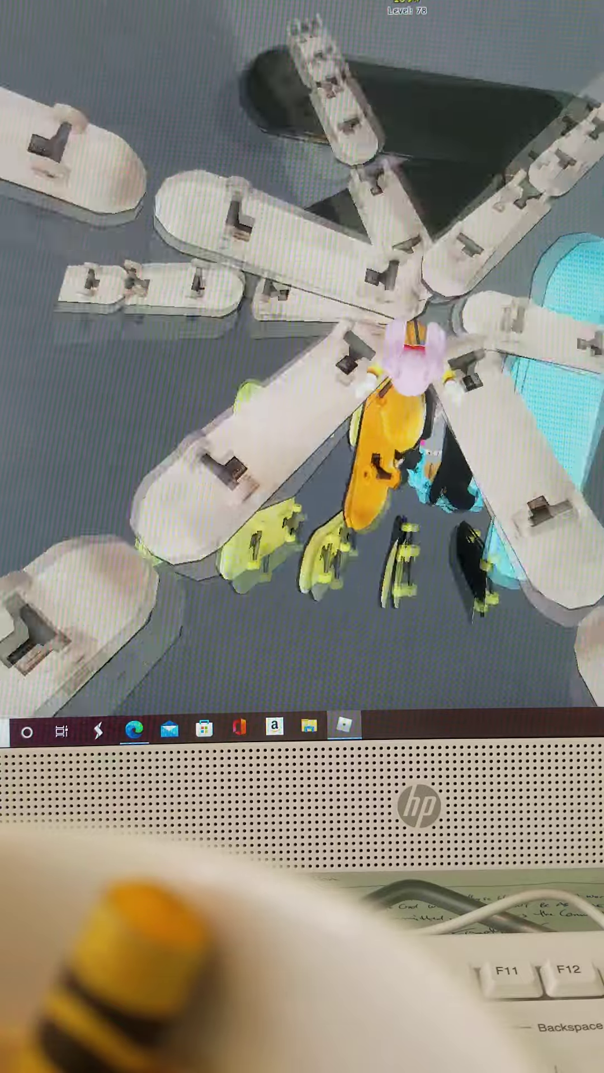
key(w)
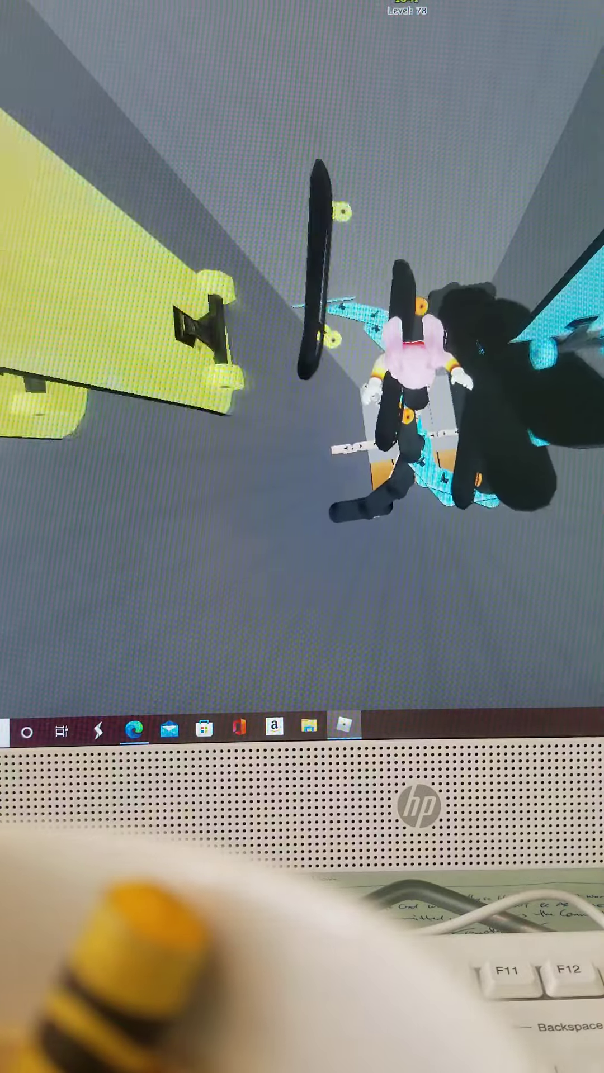
key(w)
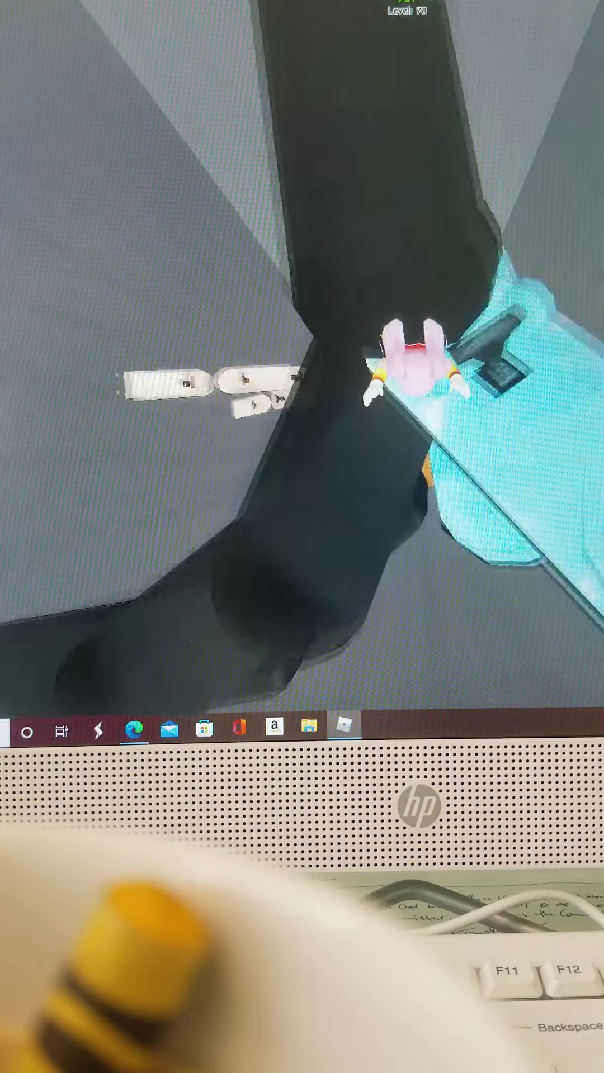
key(w)
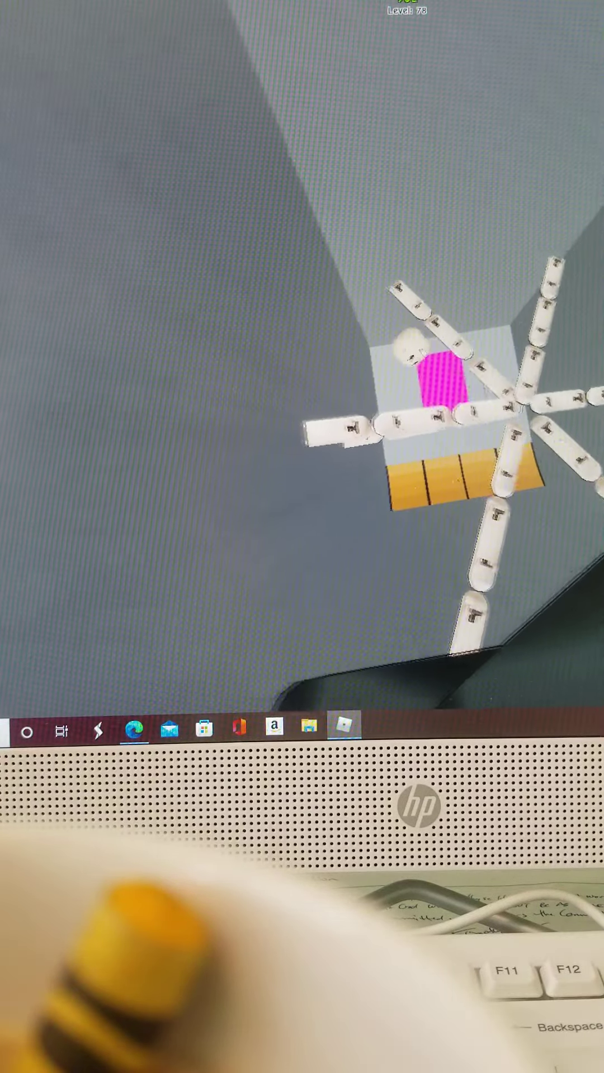
key(w)
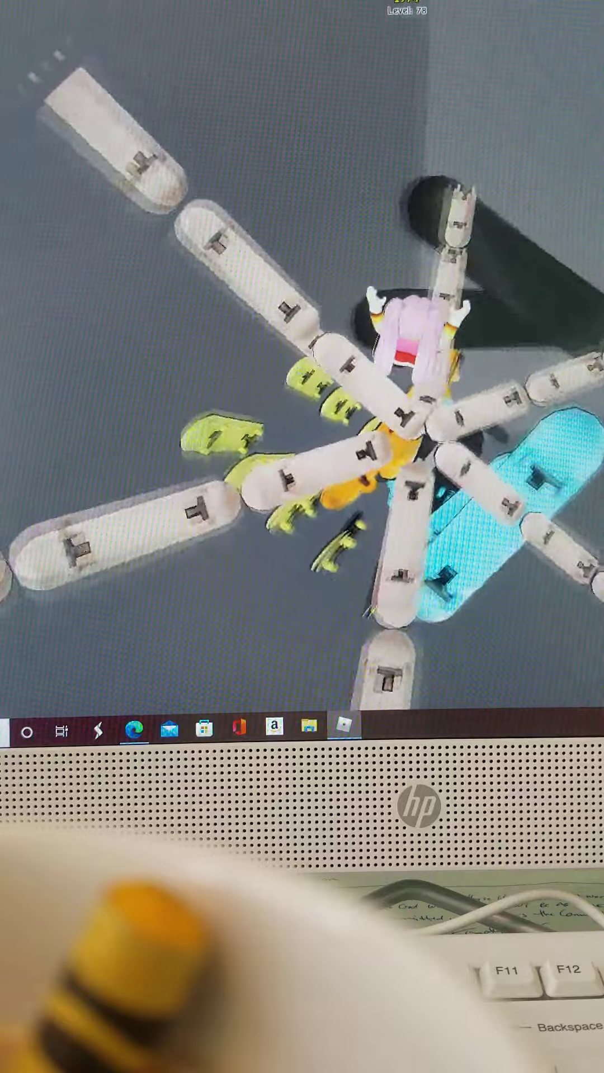
key(w)
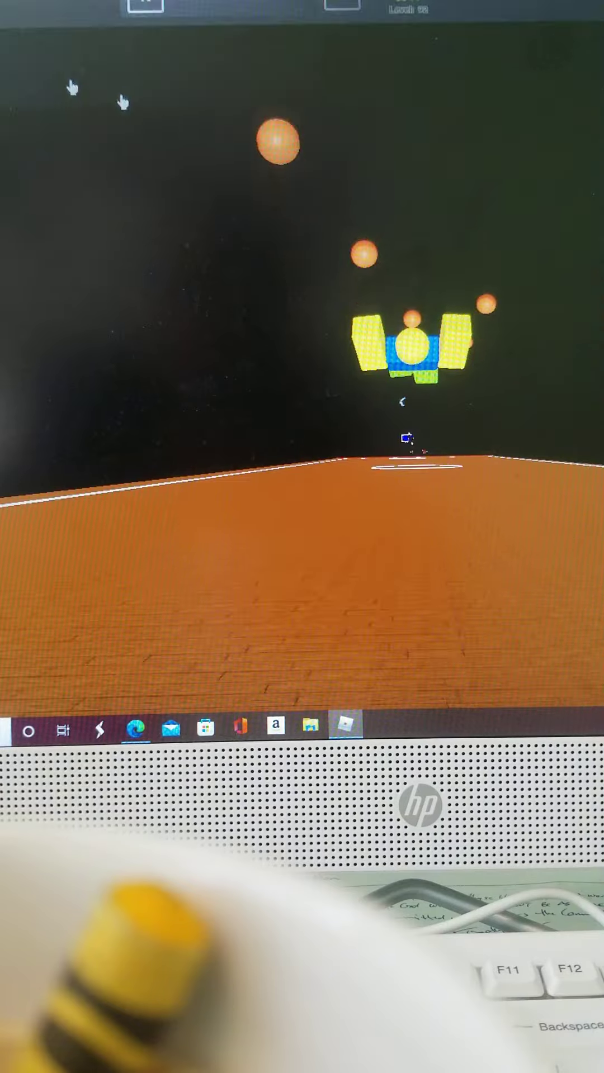
key(Escape)
click(288, 118)
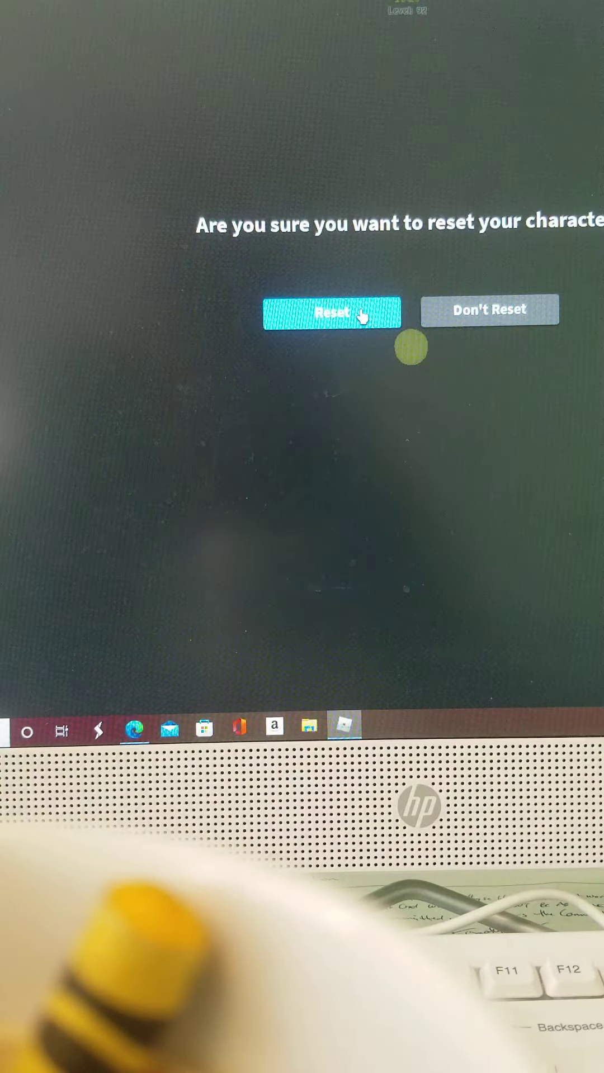
click(362, 315)
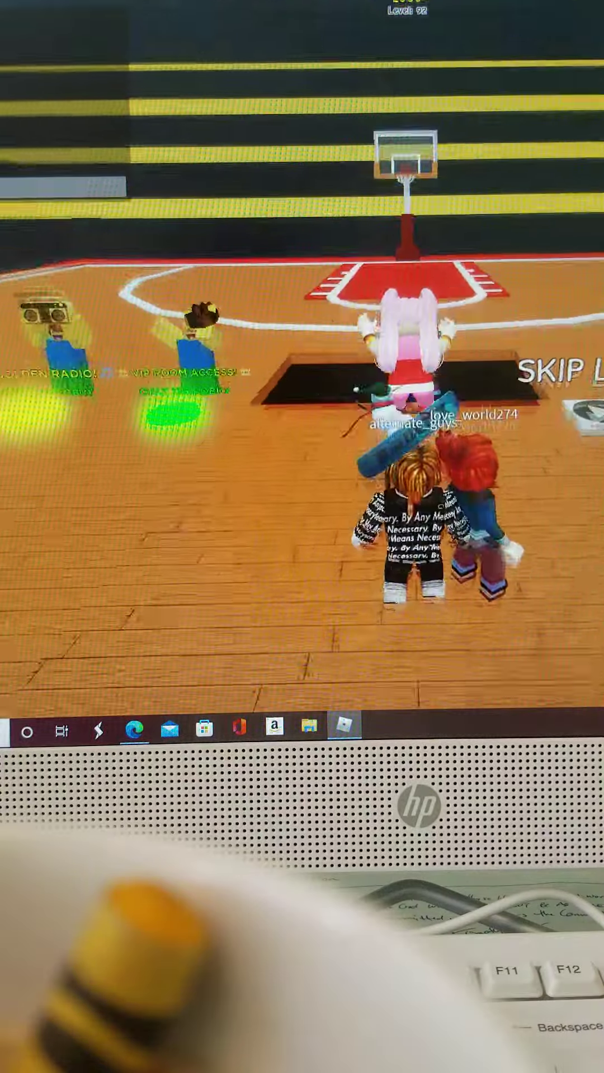